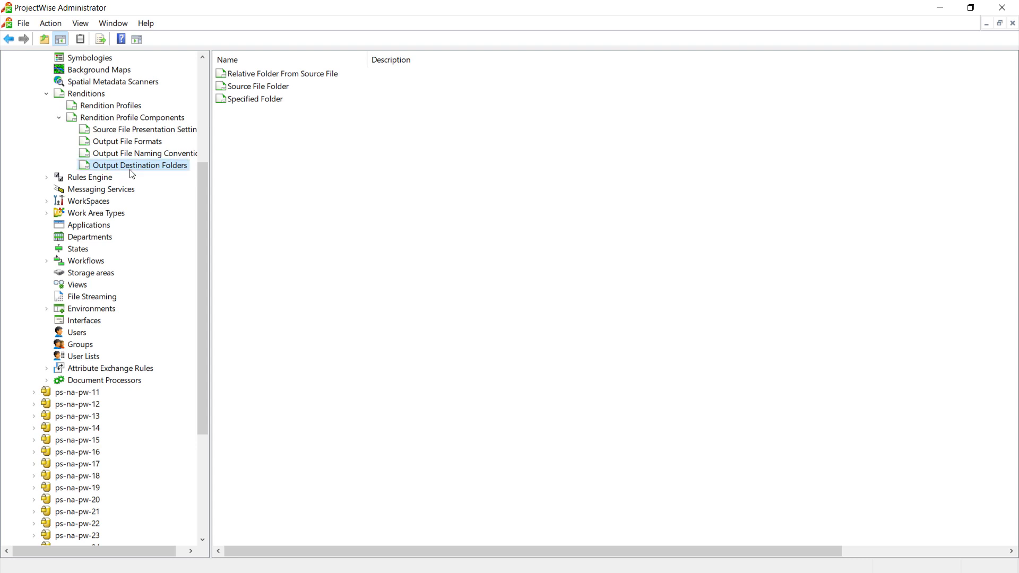
Step: Create a new output destination folder component that places renditions in a relative folder from parent work area, with relative path PDF
right_click(137, 165)
mouse_move(190, 211)
click(298, 206)
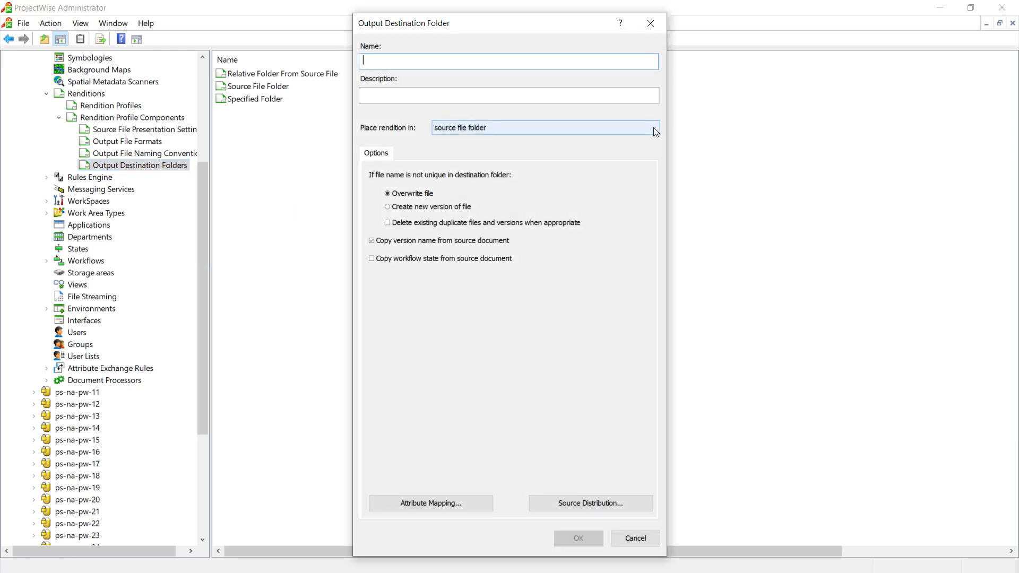
click(654, 127)
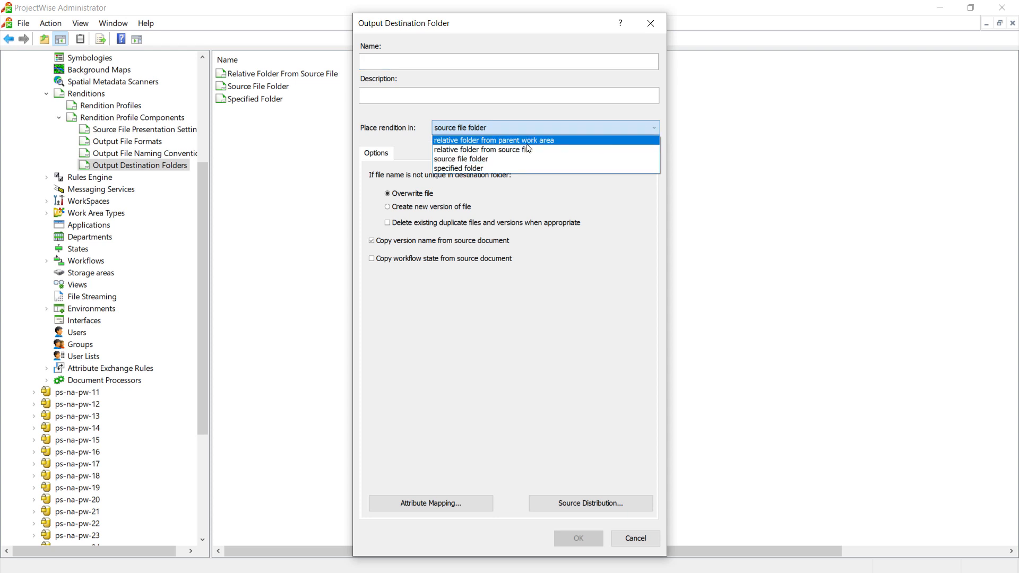
click(512, 142)
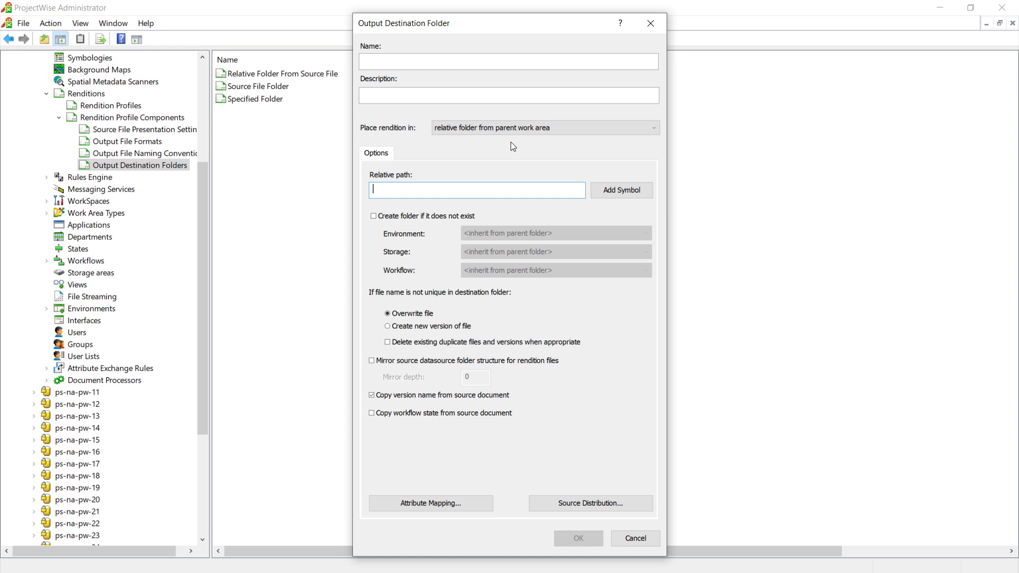
text(PDF)
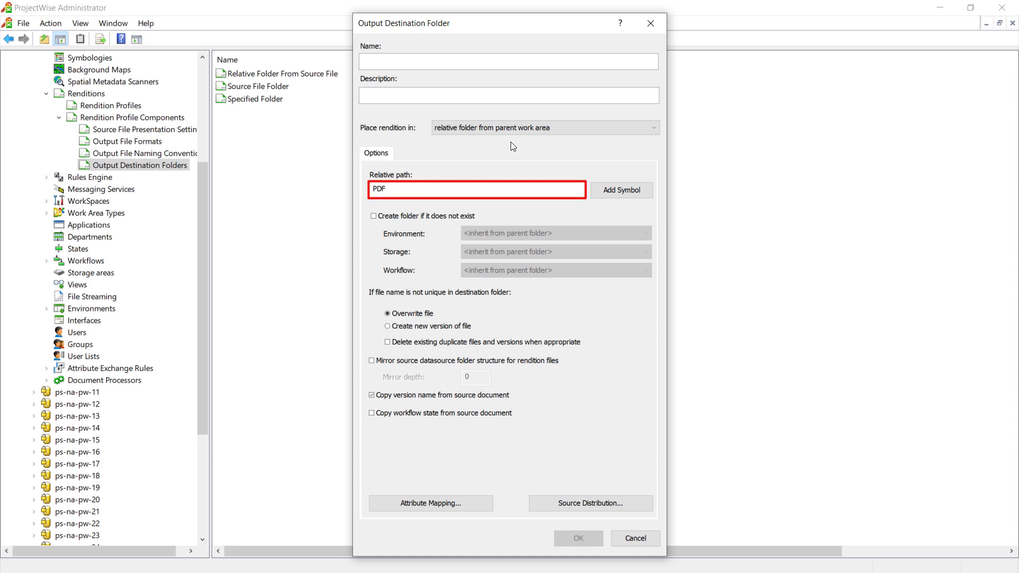
Step: Append a backslash and the design_status symbol from the My Company Rendition Attributes environment to the relative path after reviewing the symbol categories
text(\)
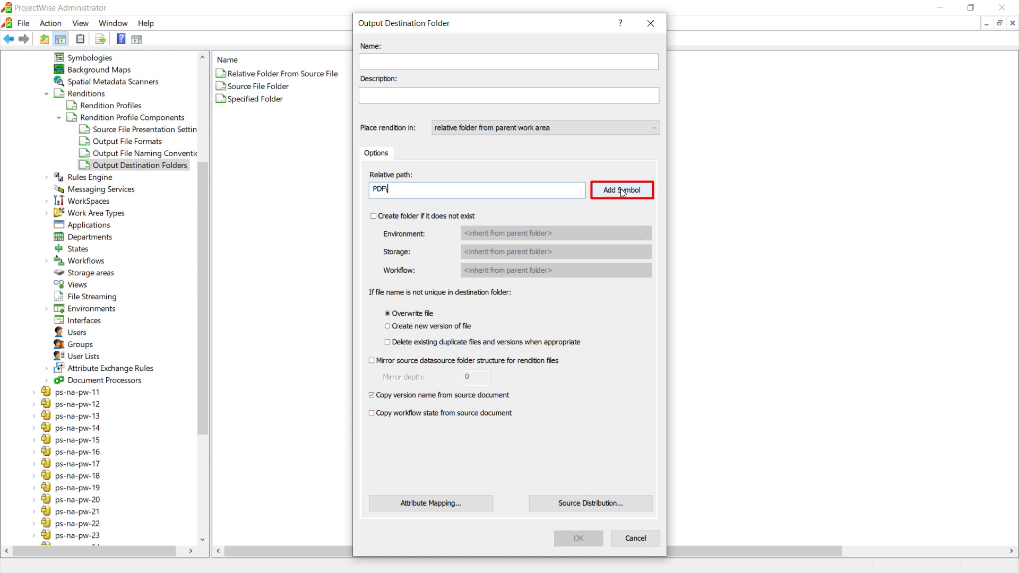
click(622, 192)
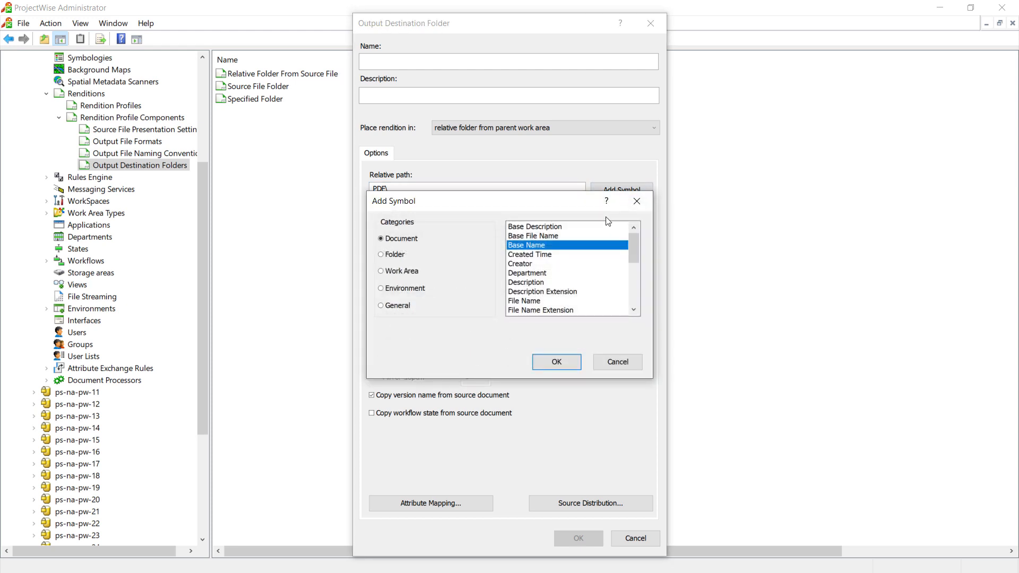
click(387, 257)
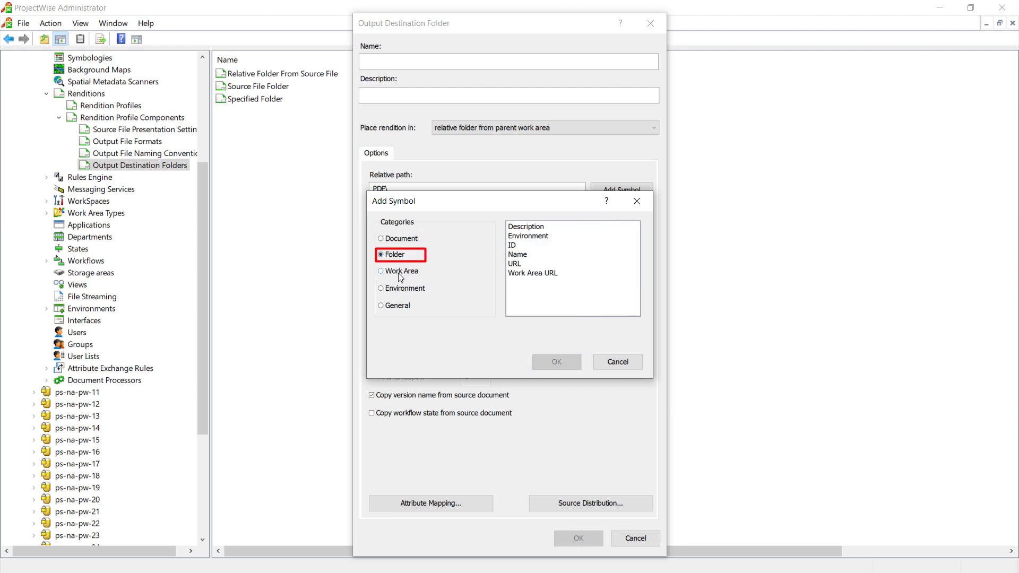
click(399, 273)
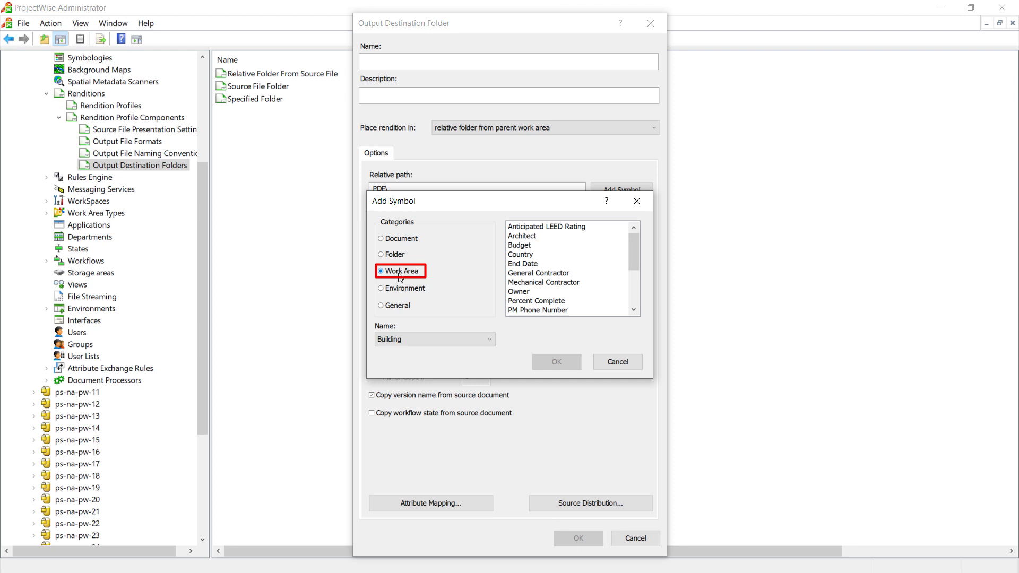
click(413, 293)
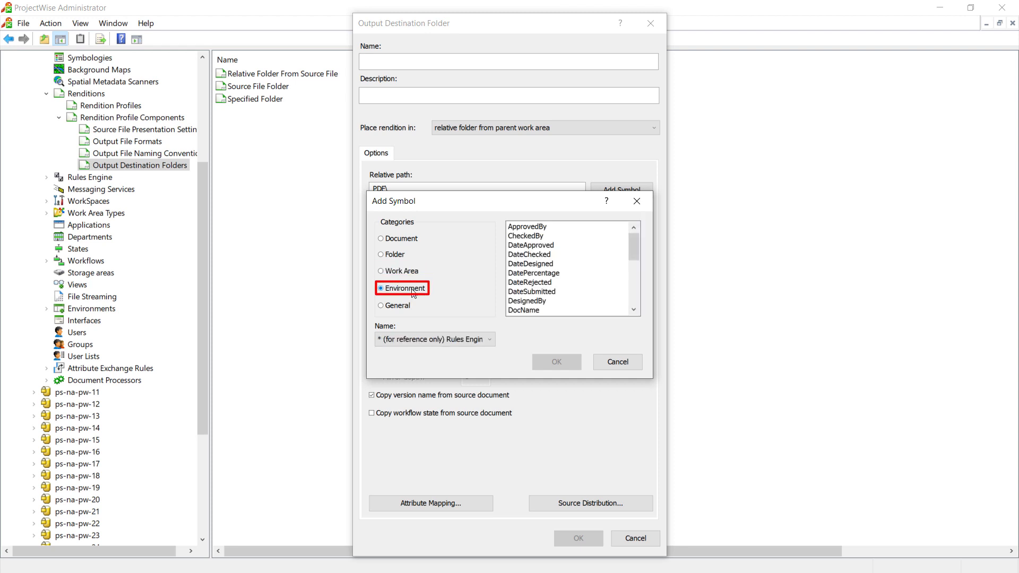
click(403, 307)
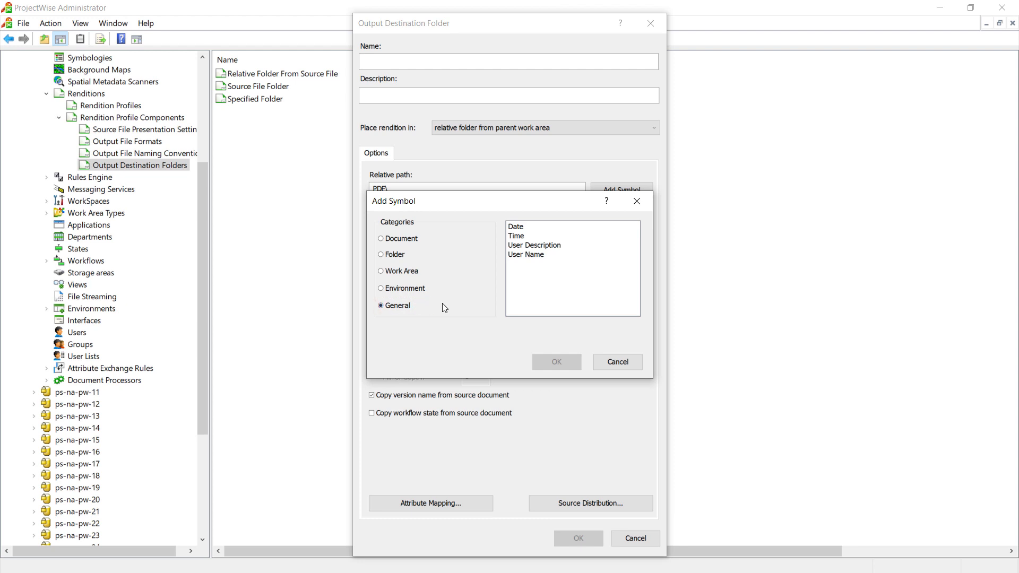
click(415, 293)
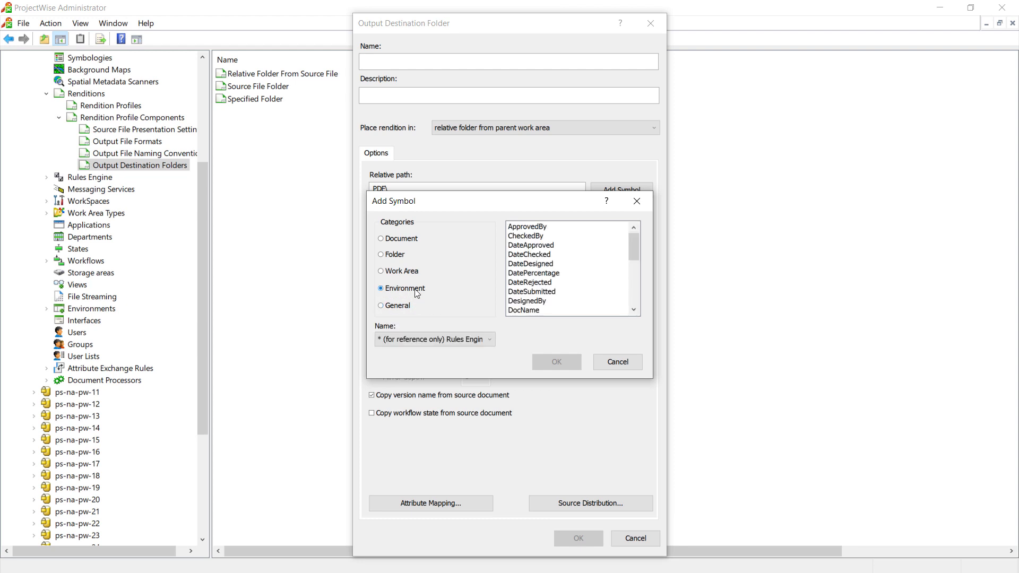
click(492, 340)
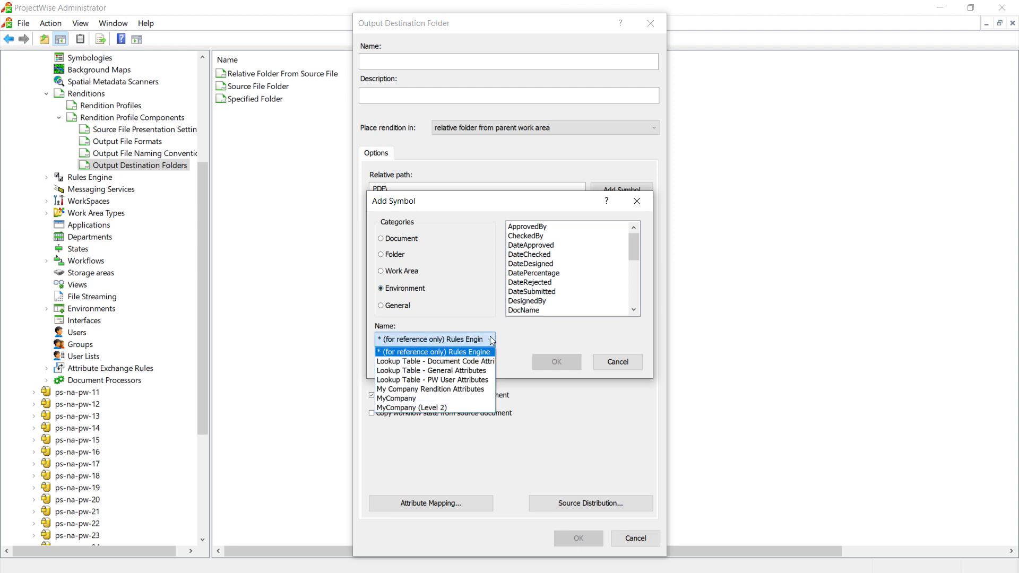
click(455, 390)
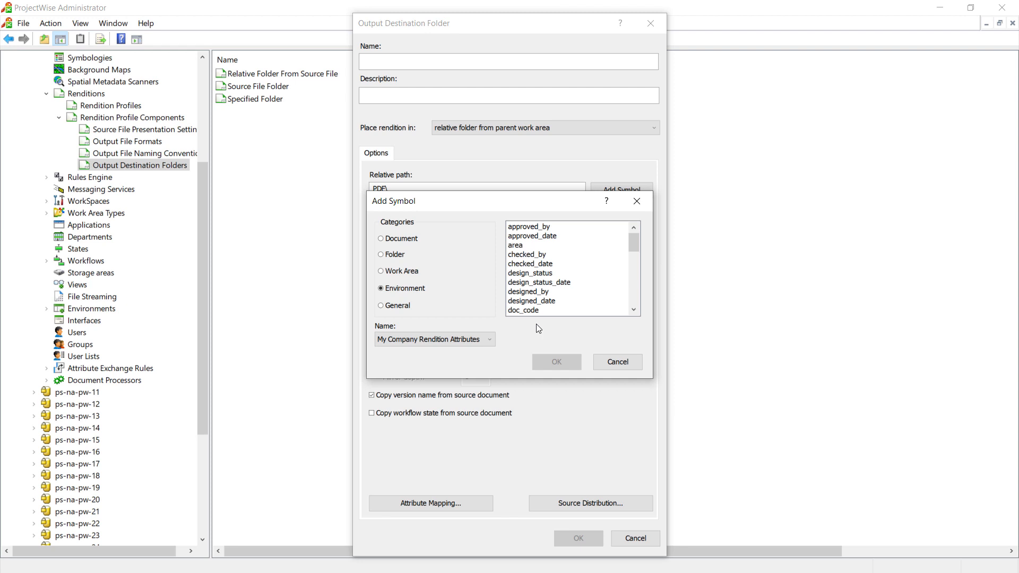
click(547, 278)
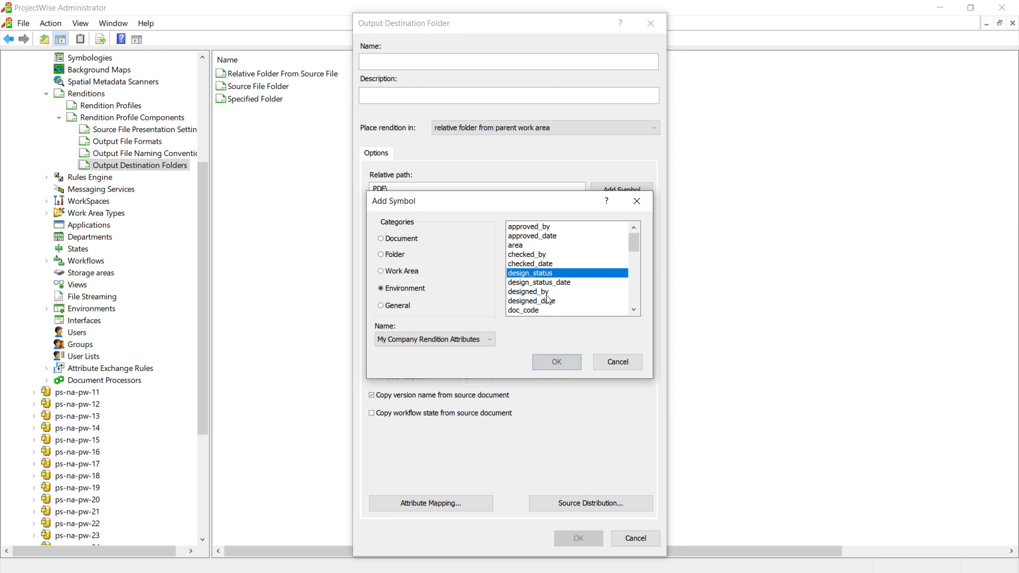
click(555, 363)
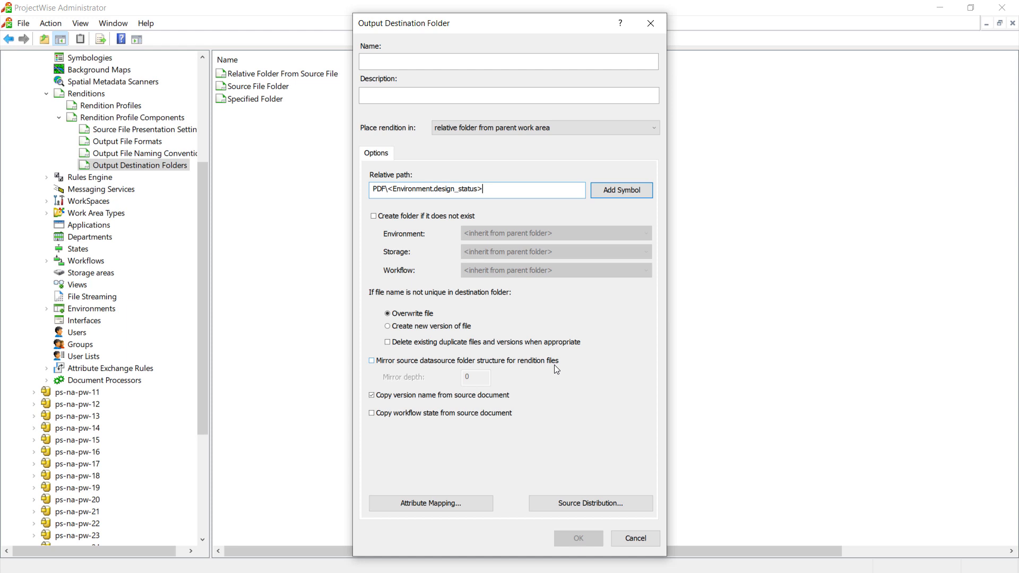
Step: Remove the design_status symbol and the backslash from the relative path, leaving only PDF
key(BackSpace)
key(BackSpace)
key(BackSpace)
key(BackSpace)
key(BackSpace)
key(BackSpace)
key(BackSpace)
key(BackSpace)
key(BackSpace)
key(BackSpace)
key(BackSpace)
key(BackSpace)
key(BackSpace)
key(BackSpace)
key(BackSpace)
key(BackSpace)
key(BackSpace)
key(BackSpace)
key(BackSpace)
key(BackSpace)
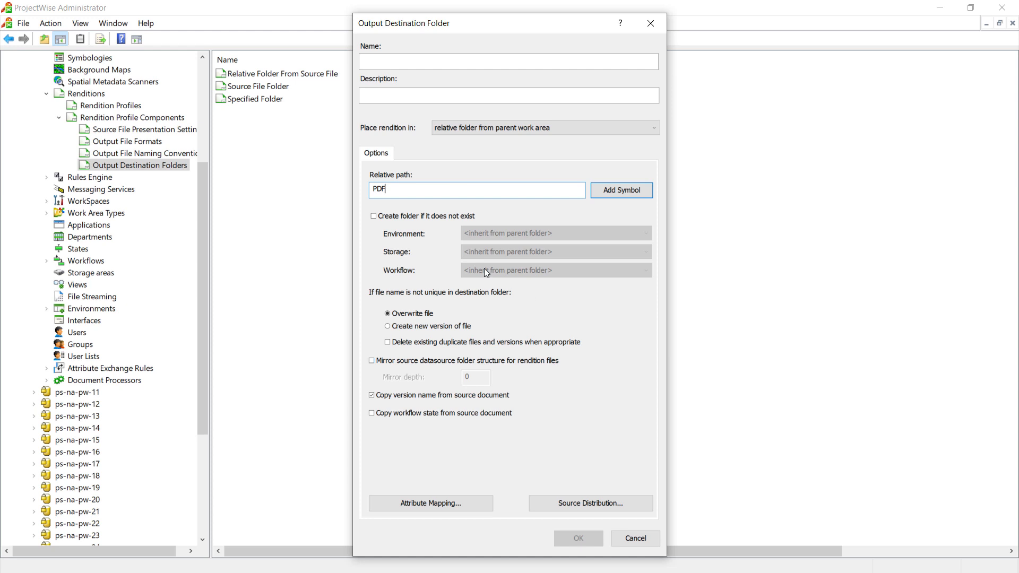
Step: Enable creating the folder if it does not exist, with environment My Company Rendition Attributes, storage Storage and workflow Advanced Design Workflow
click(439, 221)
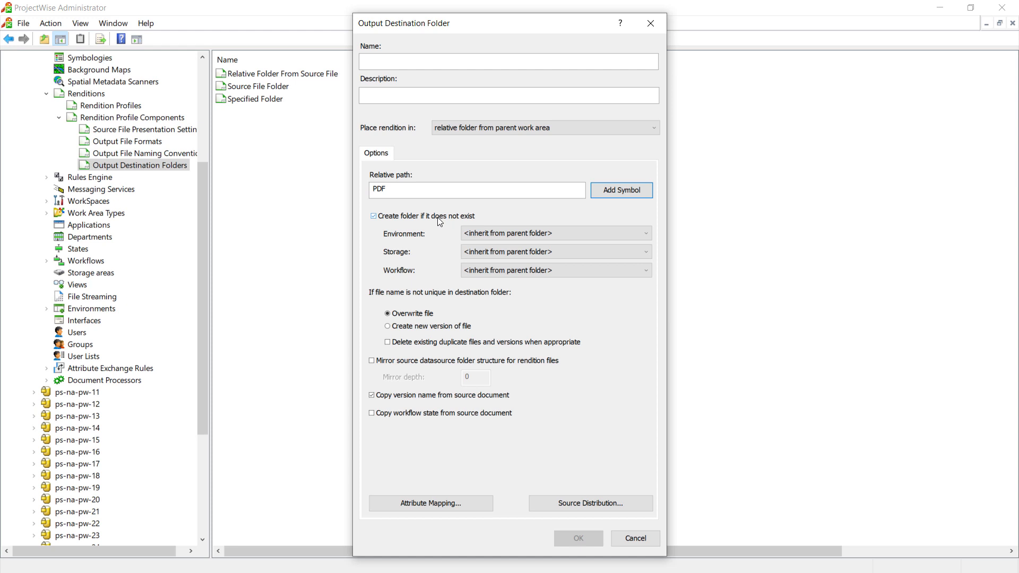
click(647, 235)
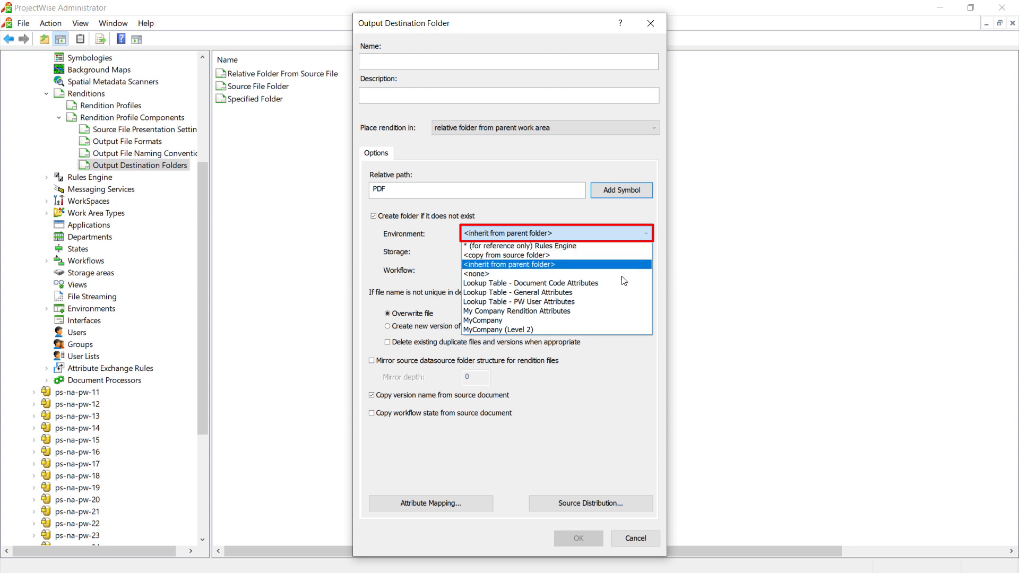
click(582, 316)
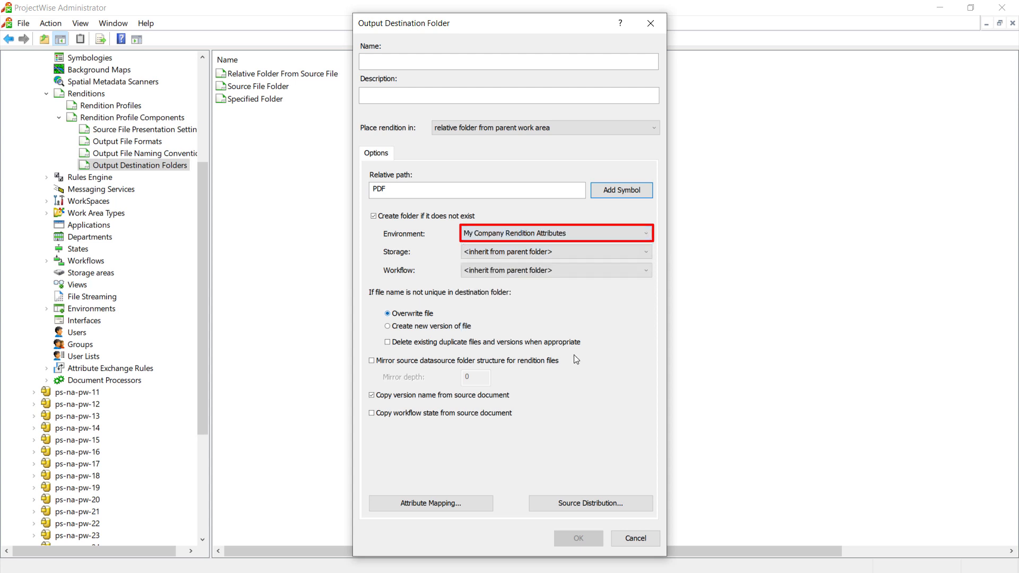
click(648, 252)
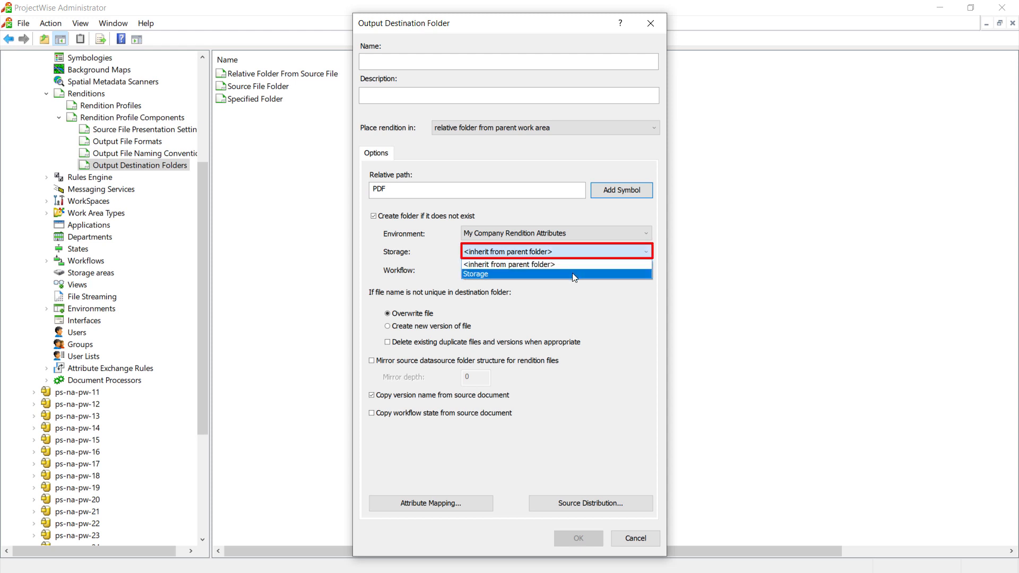
click(572, 273)
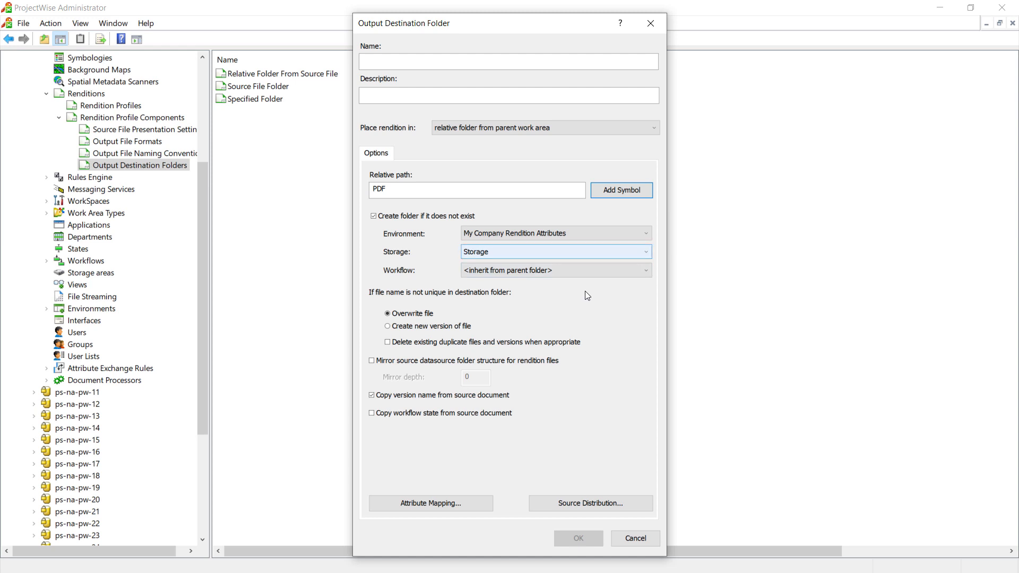
click(648, 273)
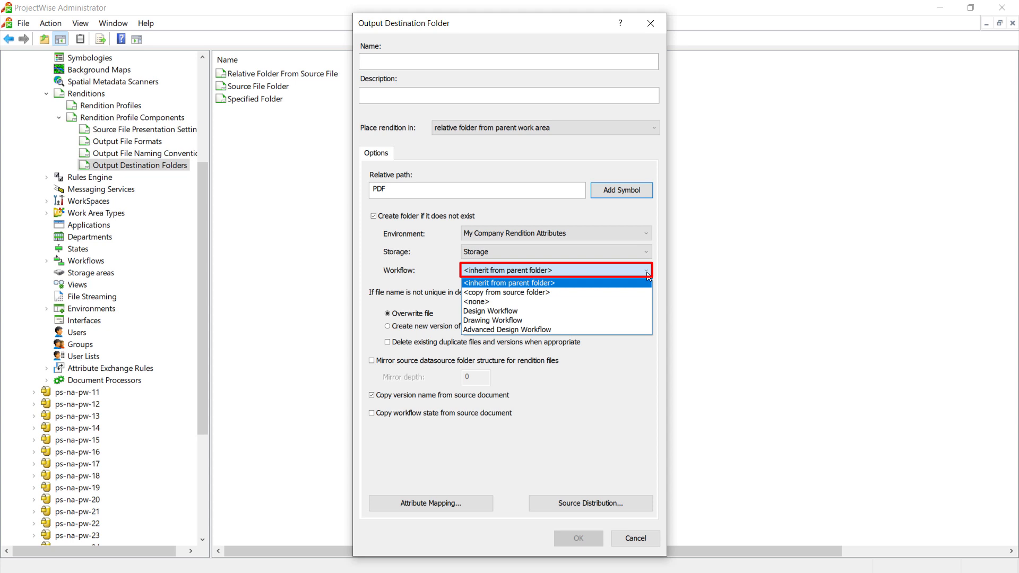
click(609, 329)
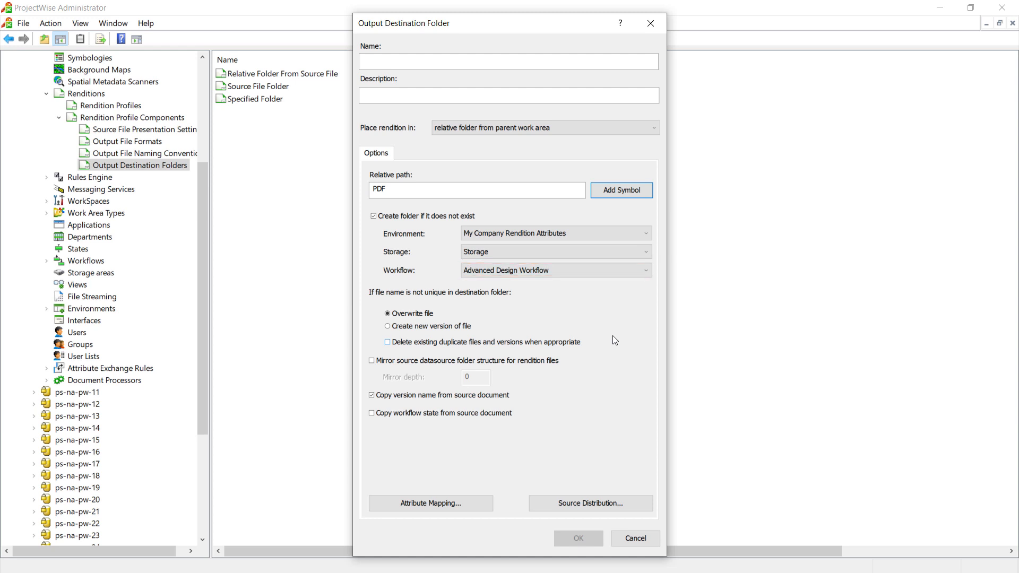
Step: Set the environment, storage and workflow of the created folder to <inherit from parent folder>
click(647, 233)
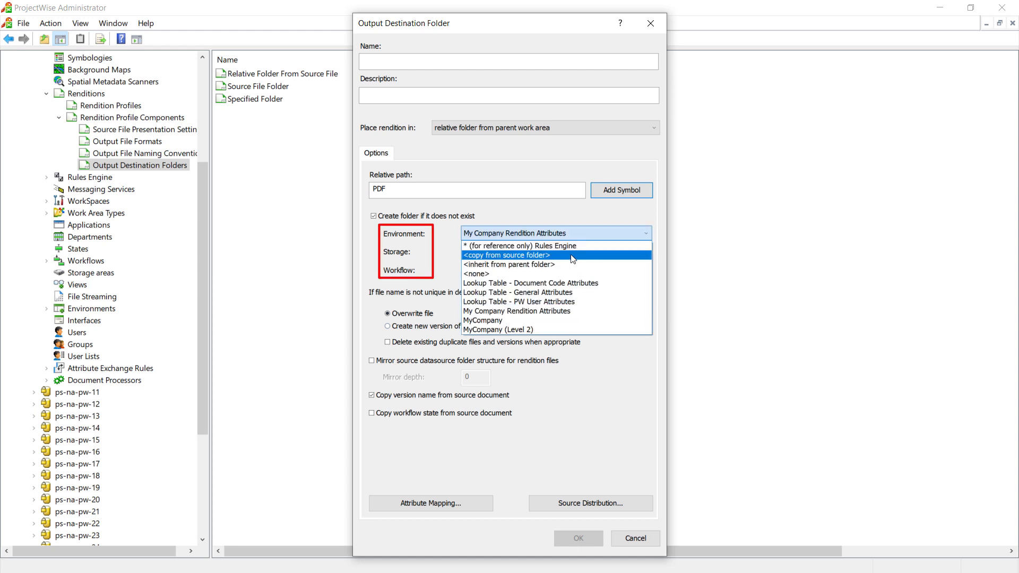
click(565, 260)
click(646, 251)
click(584, 264)
click(645, 269)
click(556, 284)
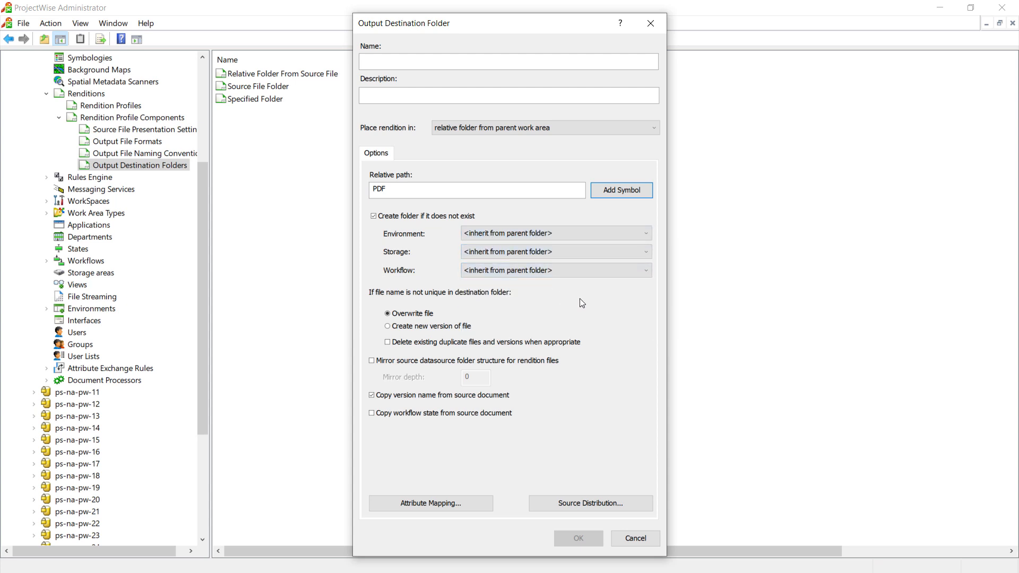
Step: Try the new-version option, Drawing Workflow and workflow state copying, restoring file overwriting, the workflow inherited from the parent folder and no state copying
click(413, 326)
click(407, 314)
click(641, 271)
click(564, 320)
click(646, 270)
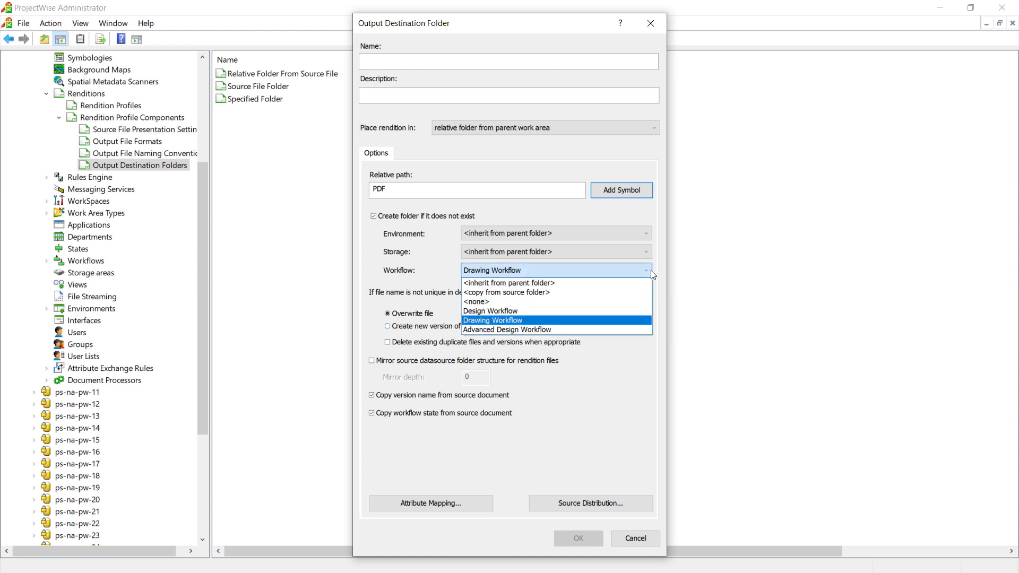
click(586, 282)
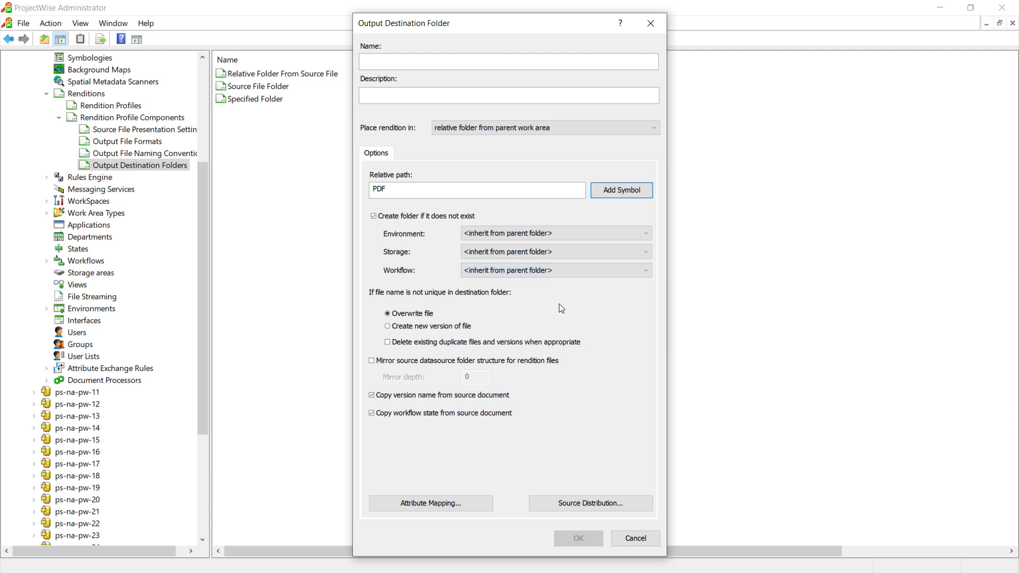
click(416, 414)
Step: Auto-map the document attributes and the My Company Rendition Attributes environment attributes between source and destination, and accept the attribute mapping
click(431, 503)
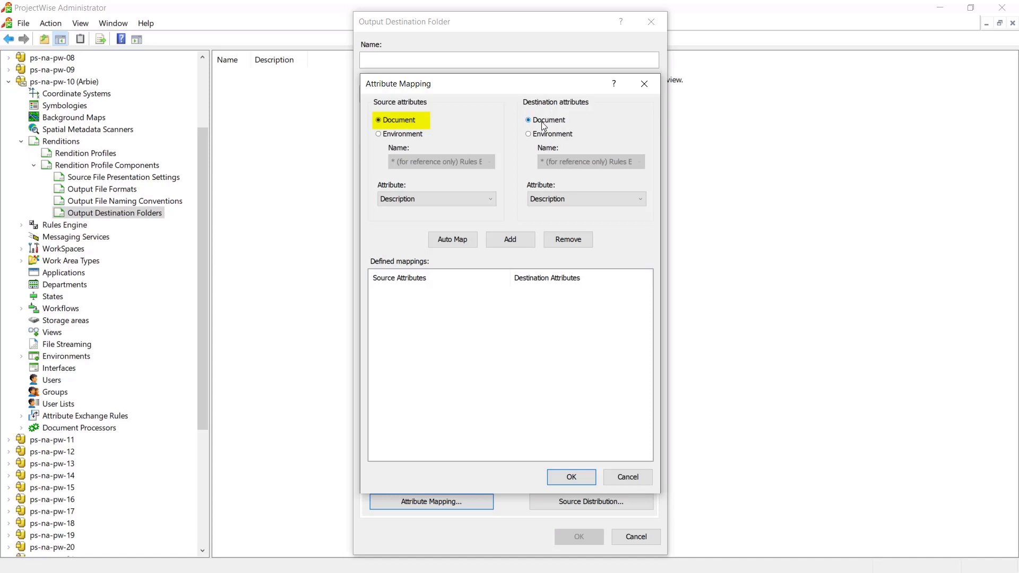
click(455, 242)
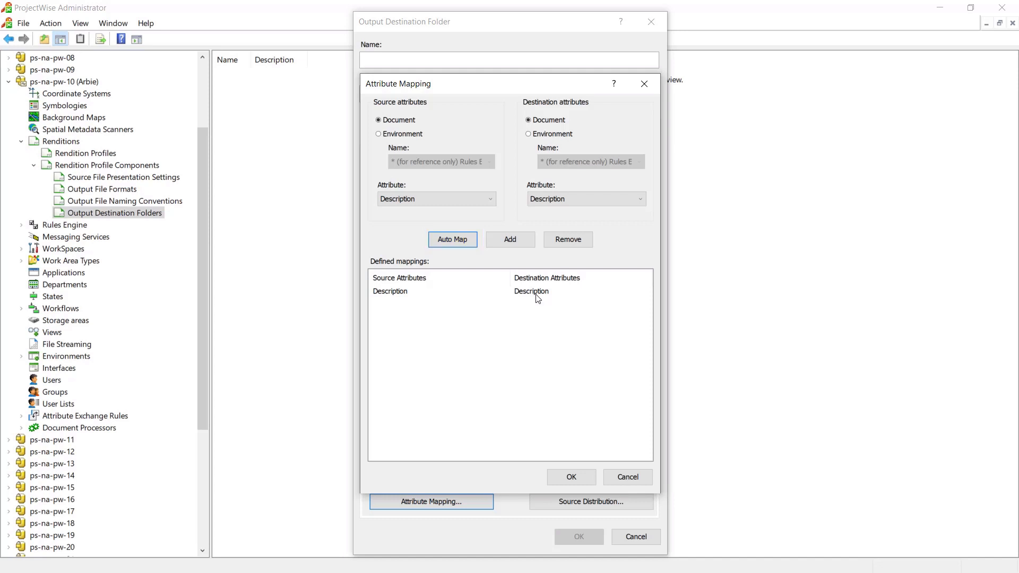
click(406, 136)
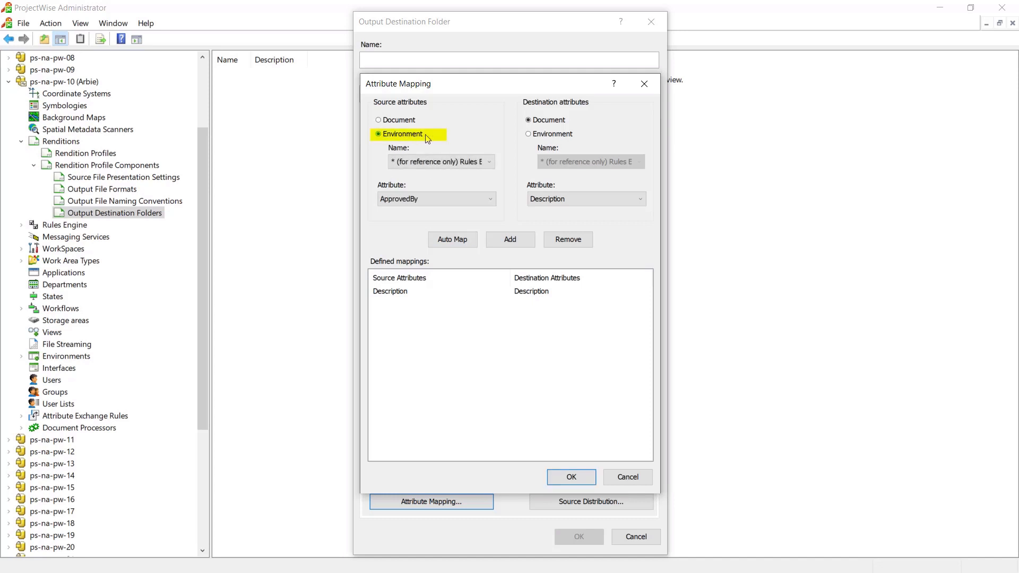
click(560, 137)
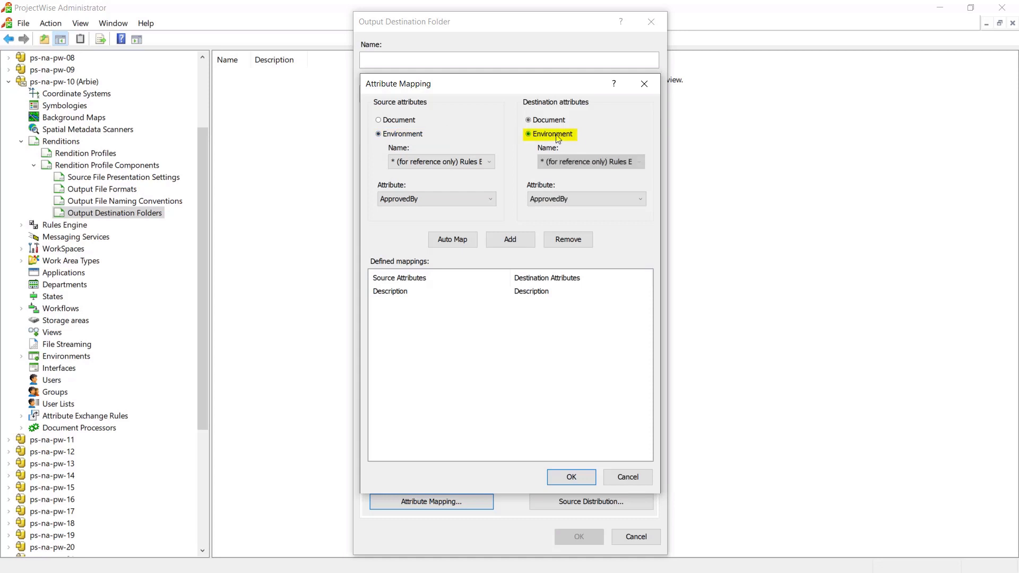
click(489, 161)
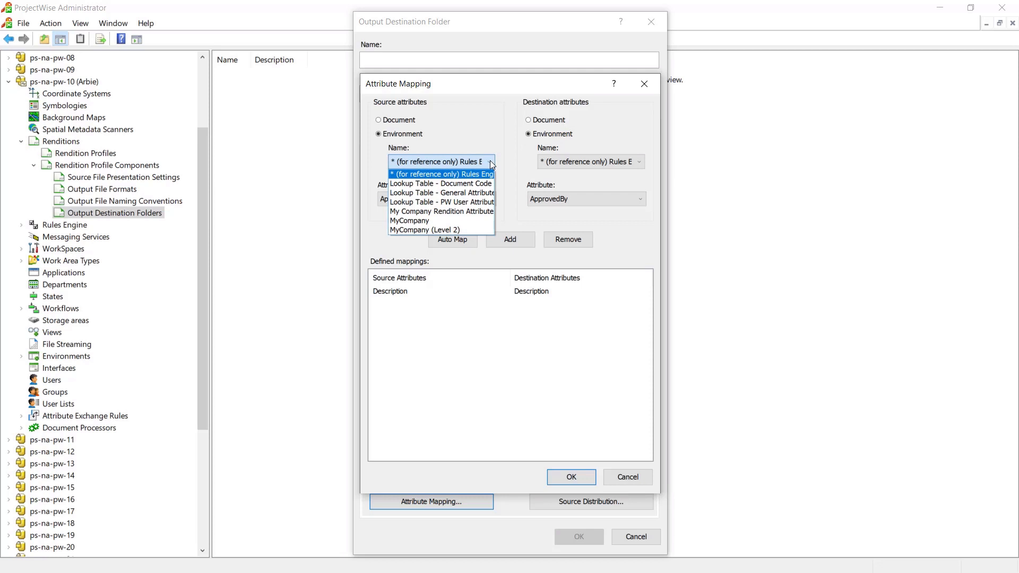
click(454, 212)
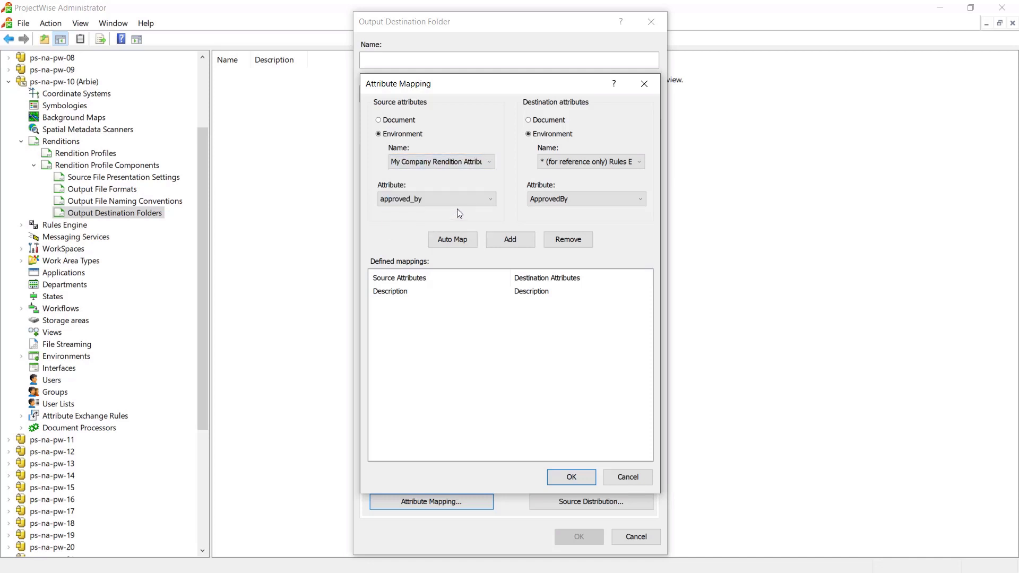
click(636, 161)
click(598, 212)
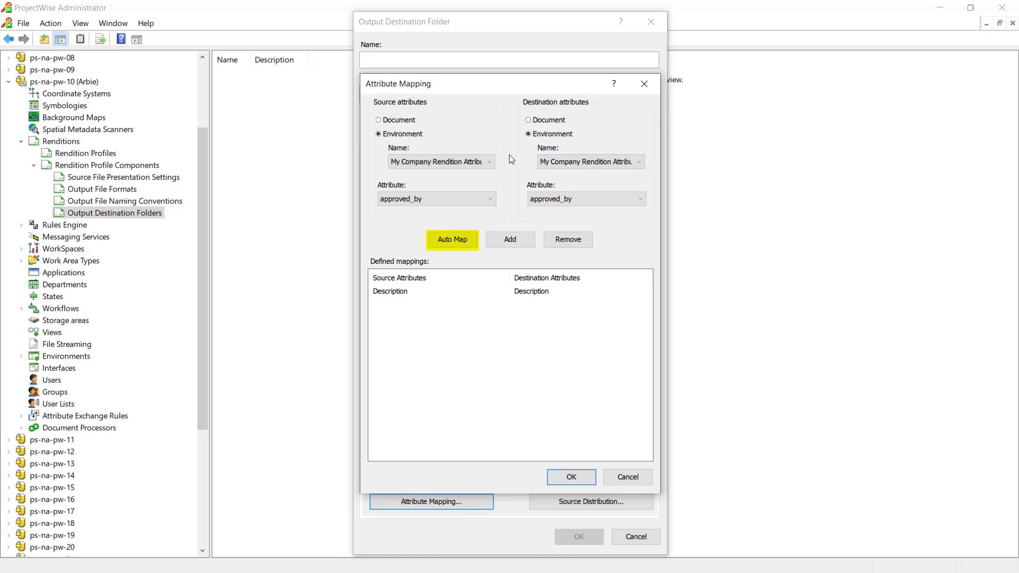
click(454, 241)
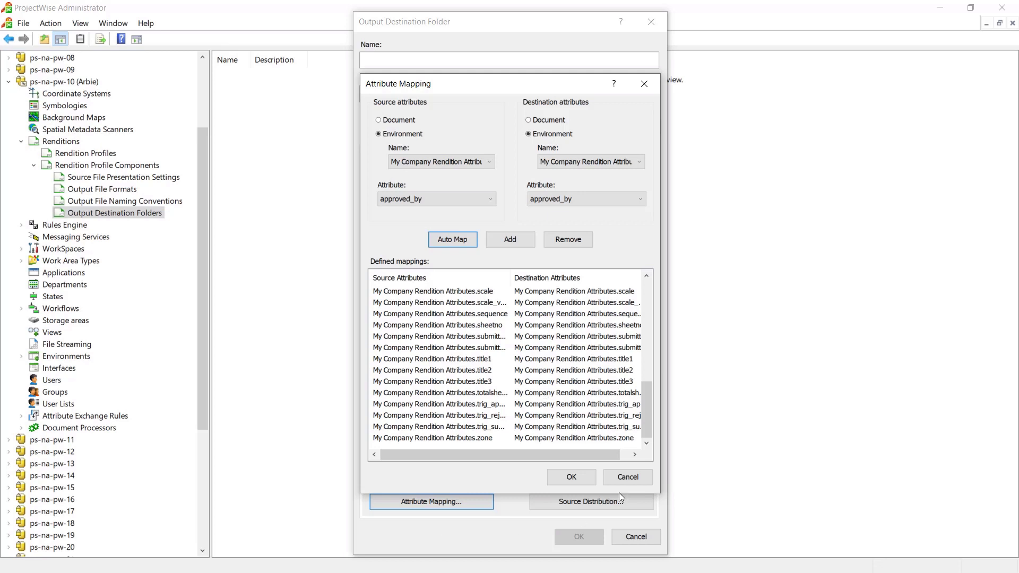
click(571, 477)
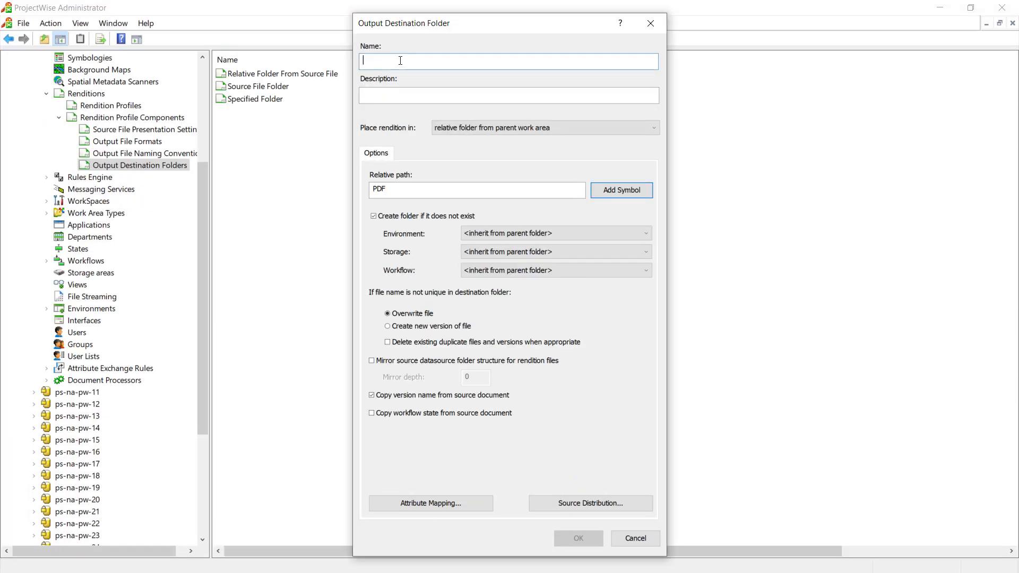
Step: Name the output destination folder component "Relative Folder From Parent Work Area"
text(Relative)
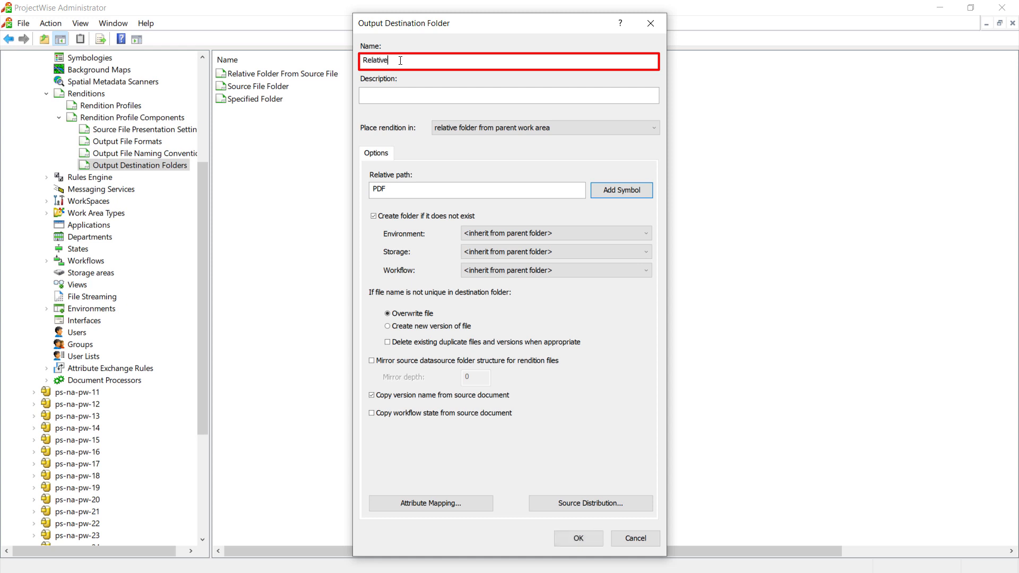
text( Folder From Parent Work Area)
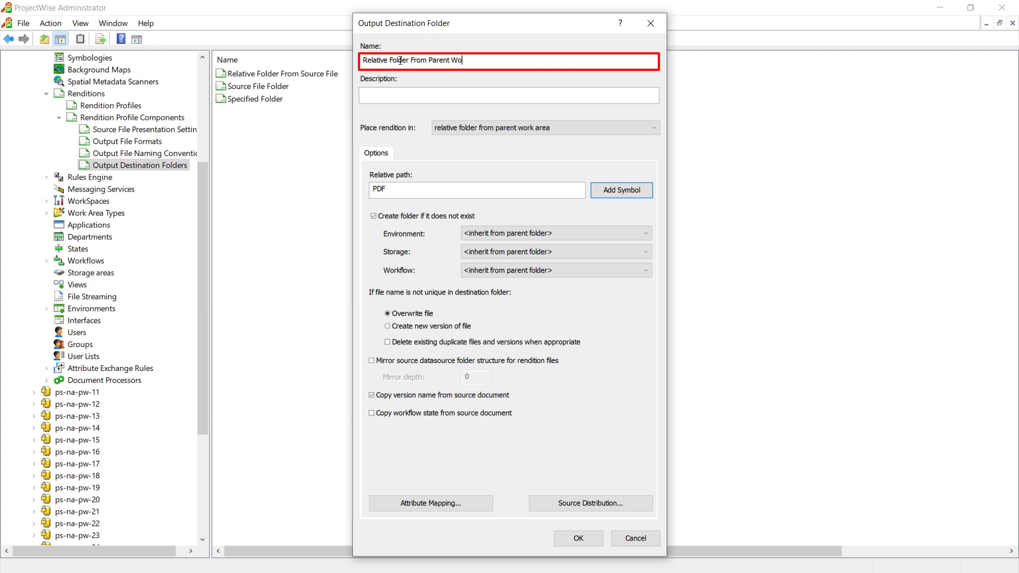